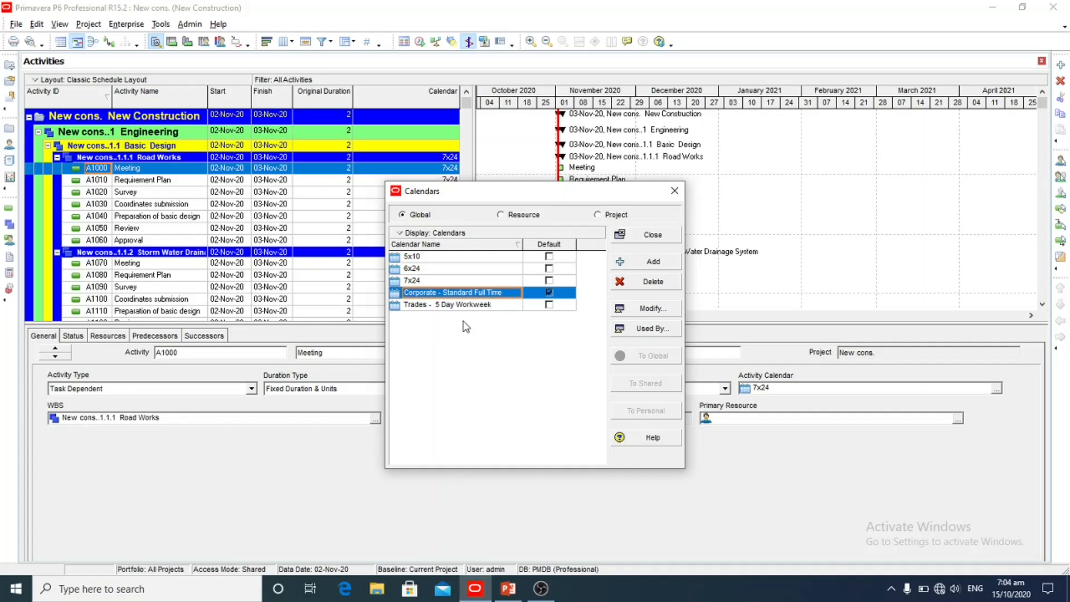
Step: Add a new global calendar and name it "Mirali institute"
click(547, 291)
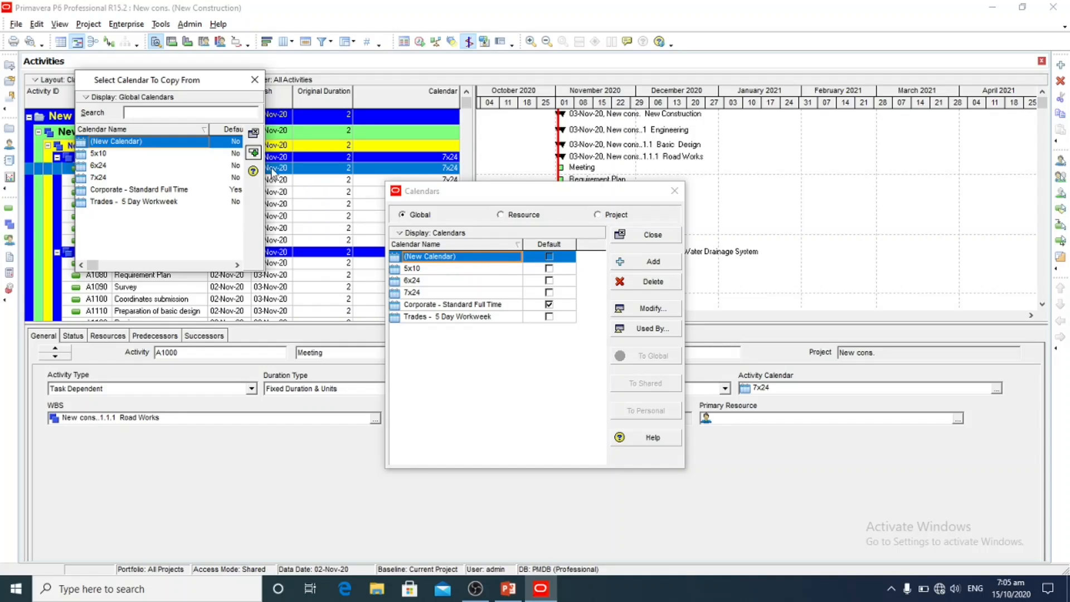
click(255, 80)
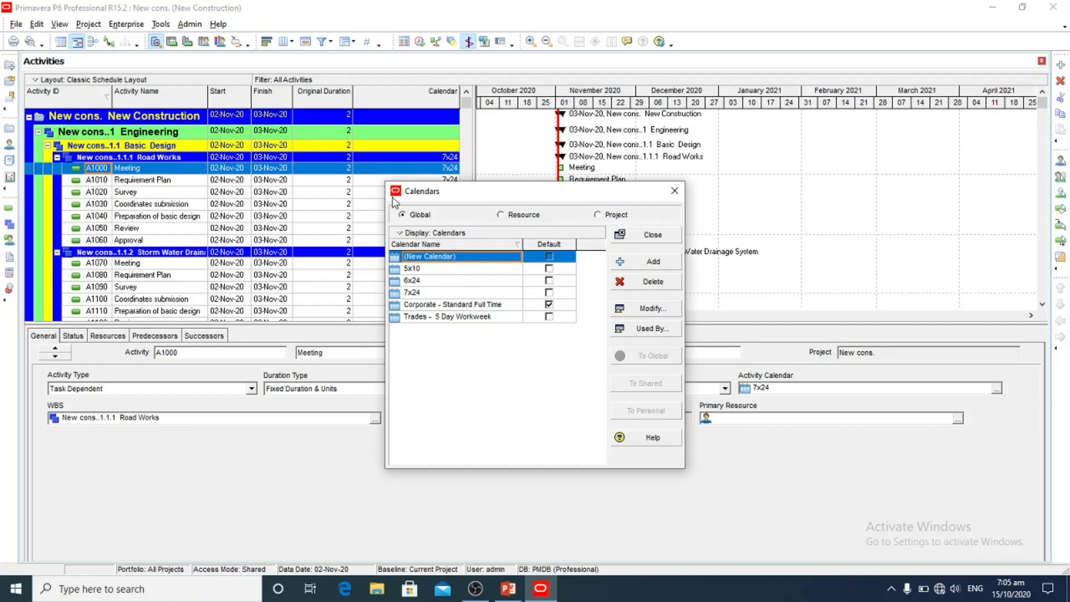
click(460, 245)
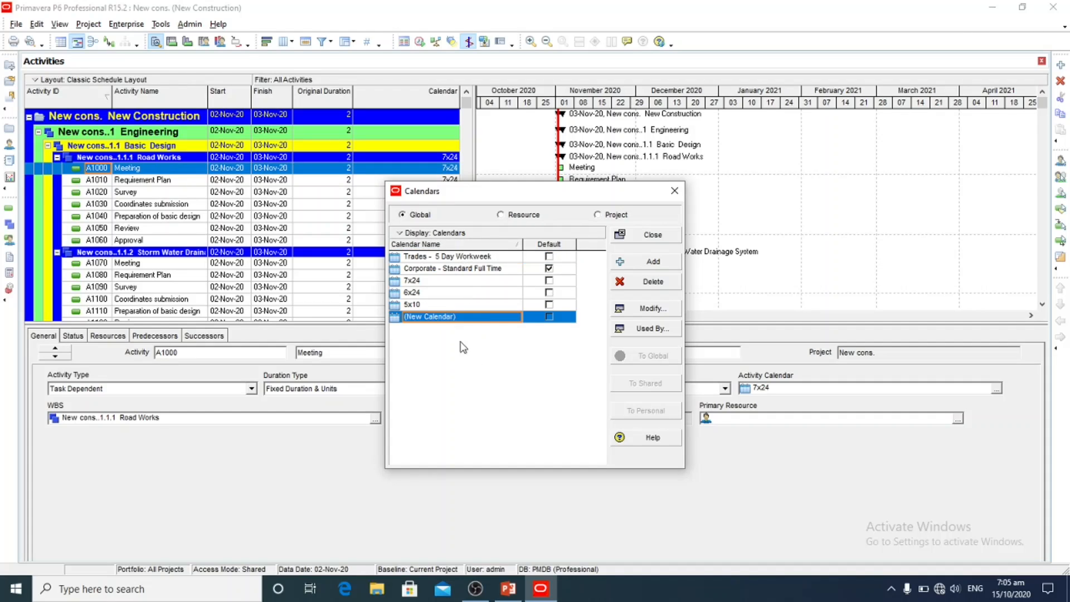
click(459, 317)
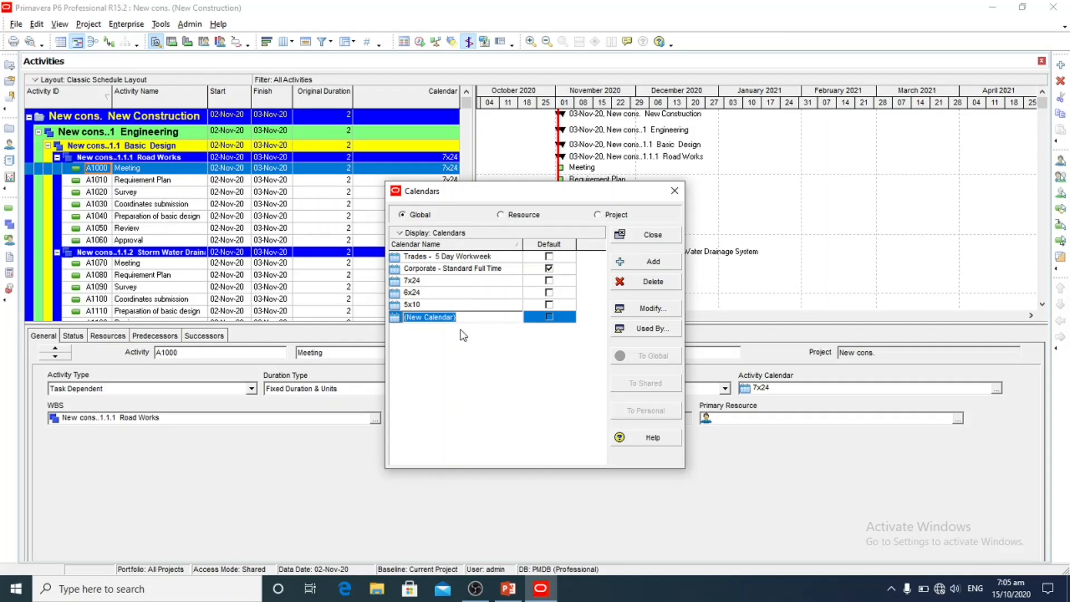
key(BackSpace)
text(Mirali institute)
key(Return)
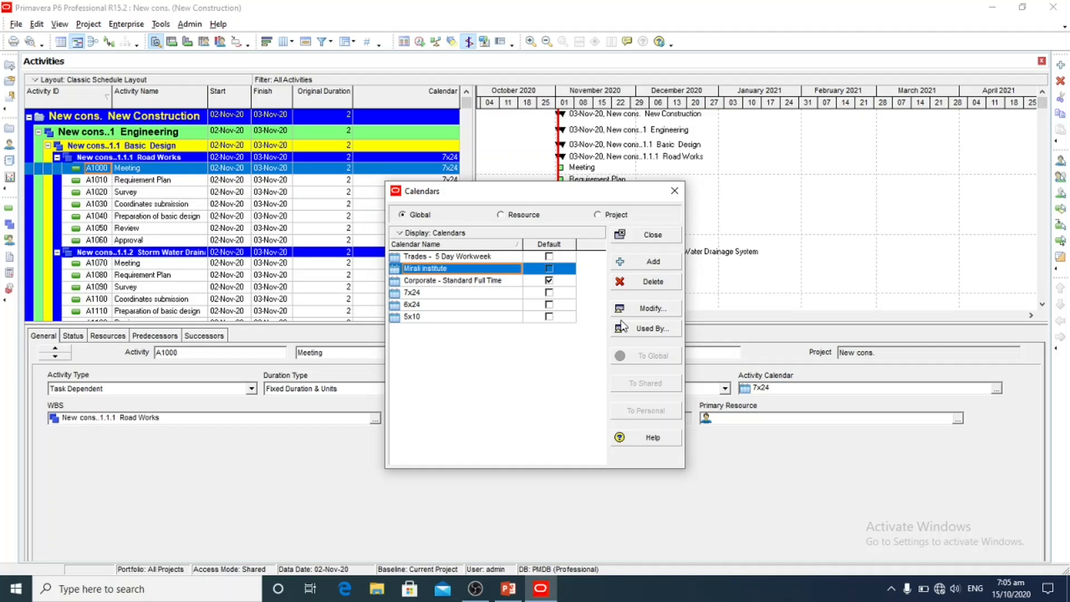
Step: Set the standard workweek of the Mirali institute calendar to 8 work hours on Friday and Saturday
click(647, 308)
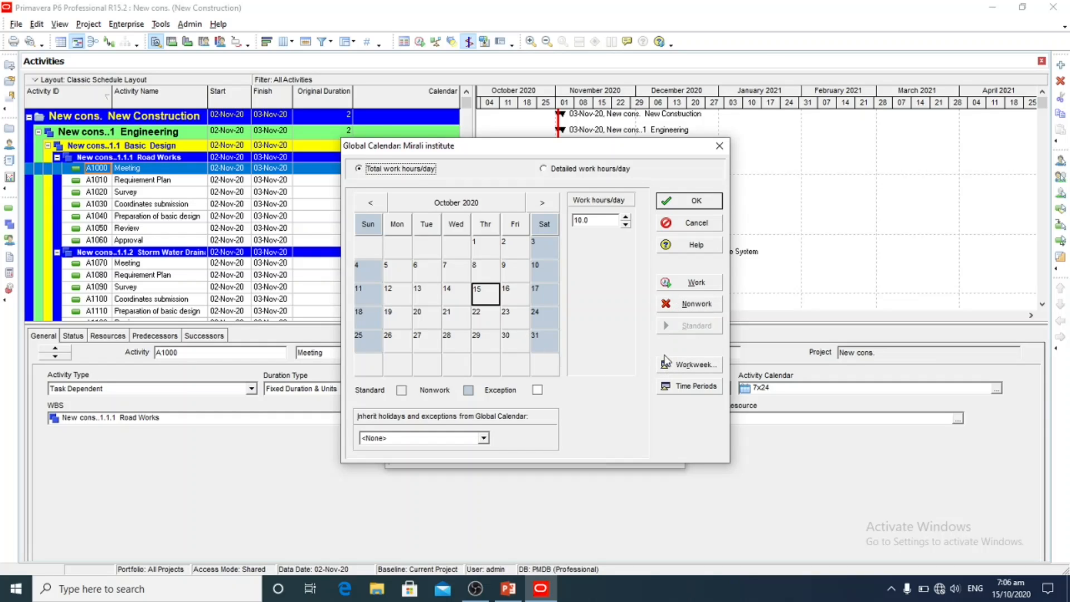
click(676, 367)
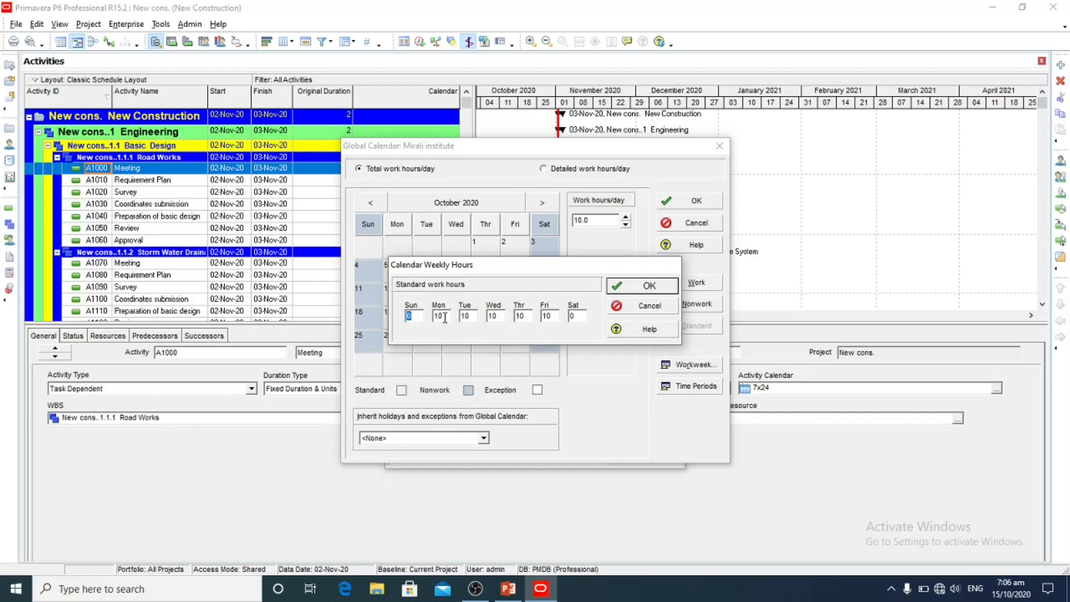
double_click(574, 315)
text(8)
double_click(547, 316)
text(8)
key(Return)
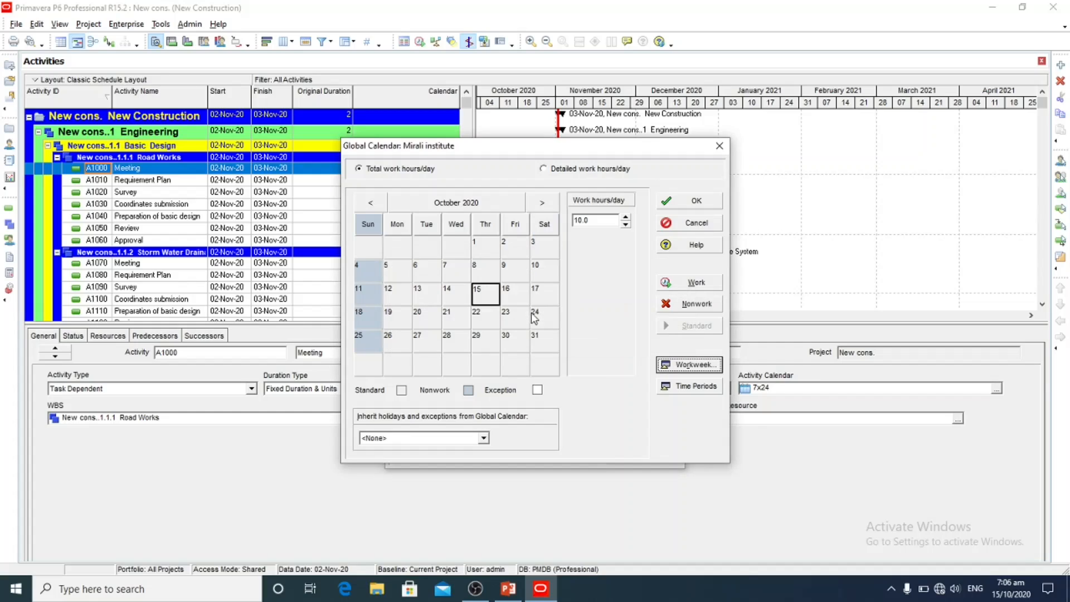
Step: Check the work hours of 16 and 17 October, including the detailed hourly breakdown, and close the calendar dialogs
click(507, 295)
click(549, 293)
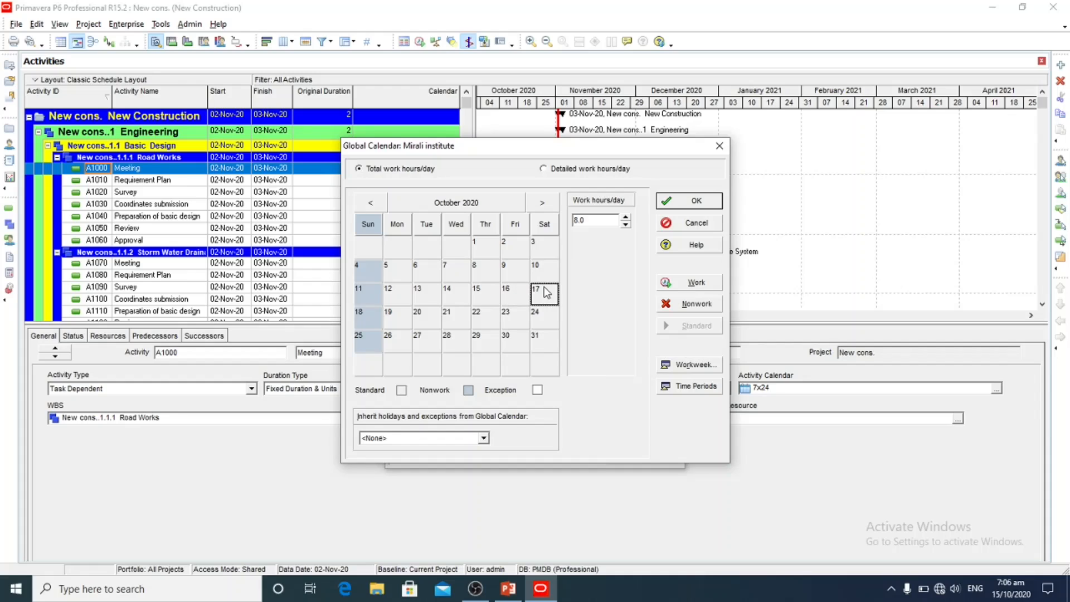
click(544, 169)
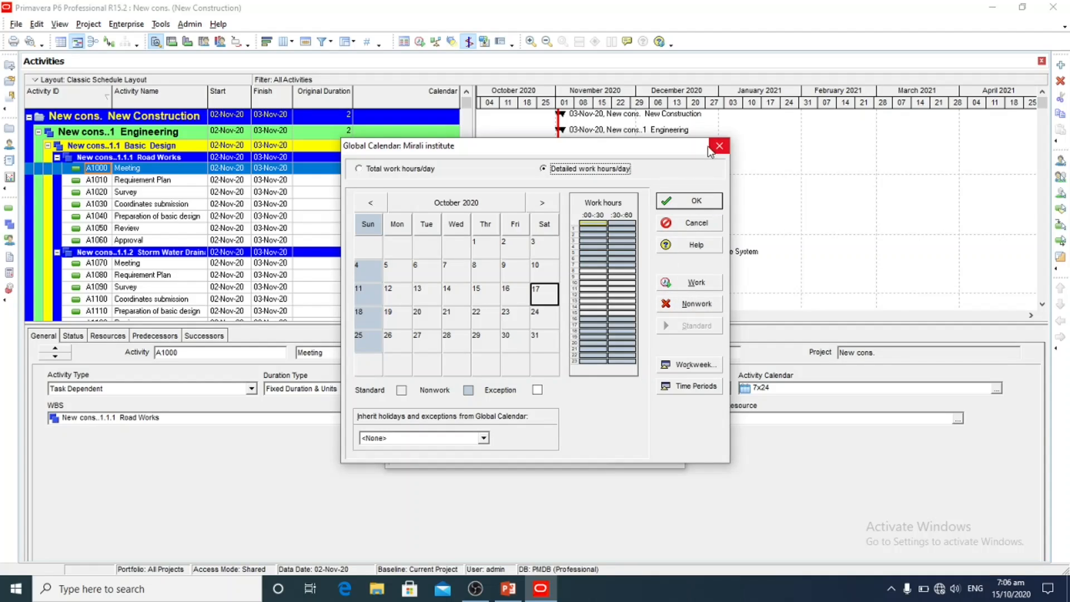
click(358, 168)
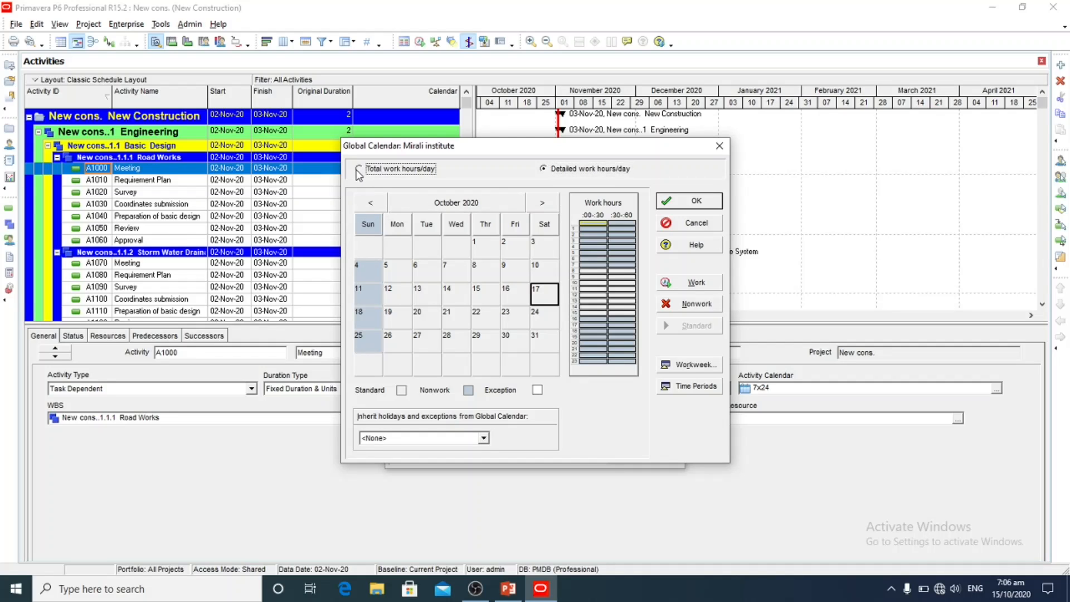
click(715, 149)
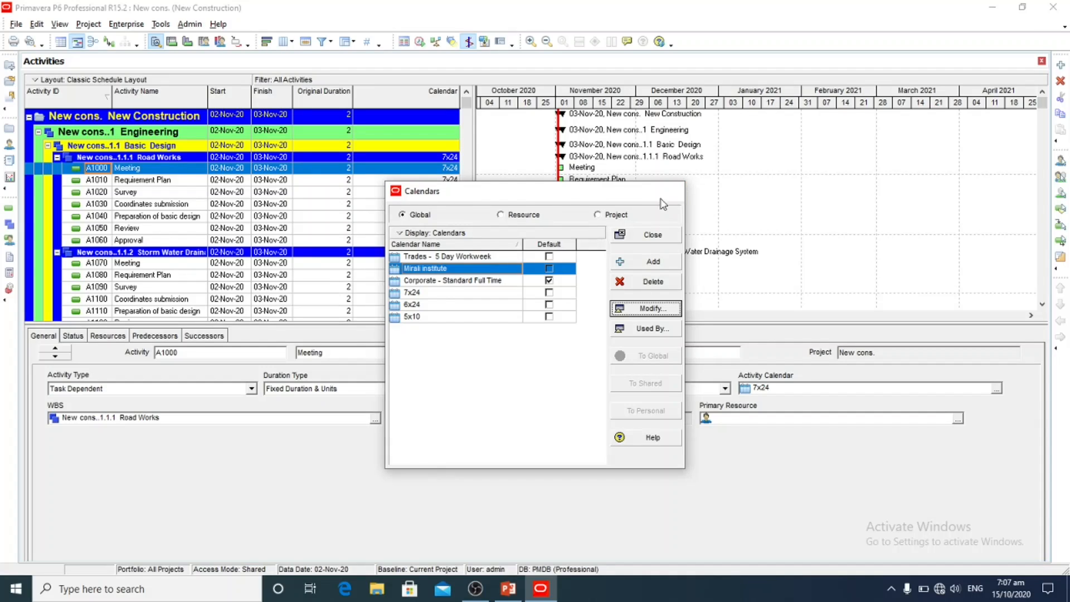
click(675, 192)
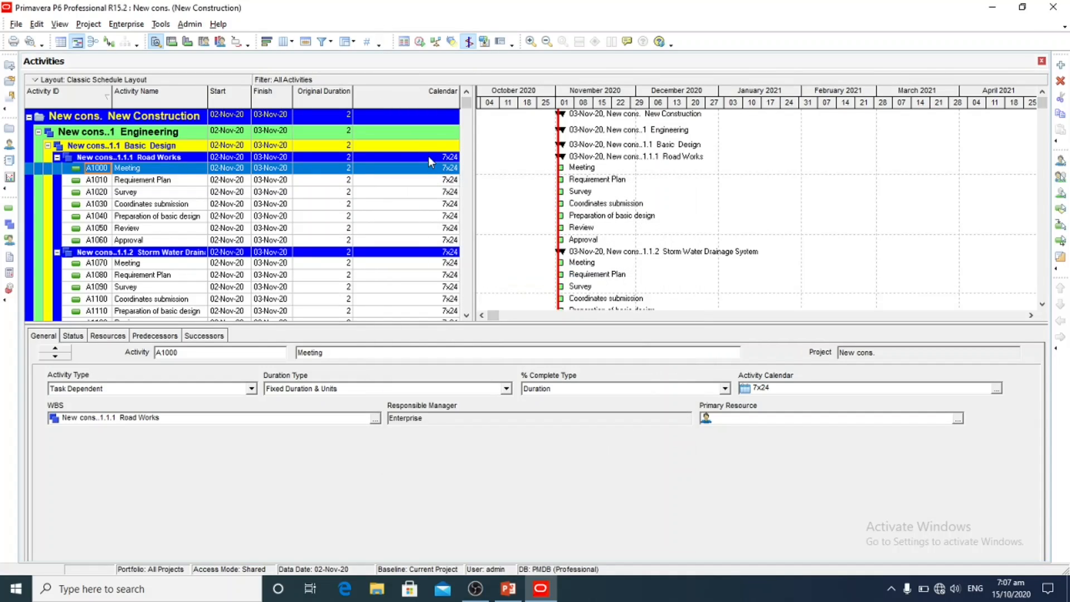
Step: Assign the Mirali institute calendar to activity A1000 Meeting under Road Works
right_click(438, 172)
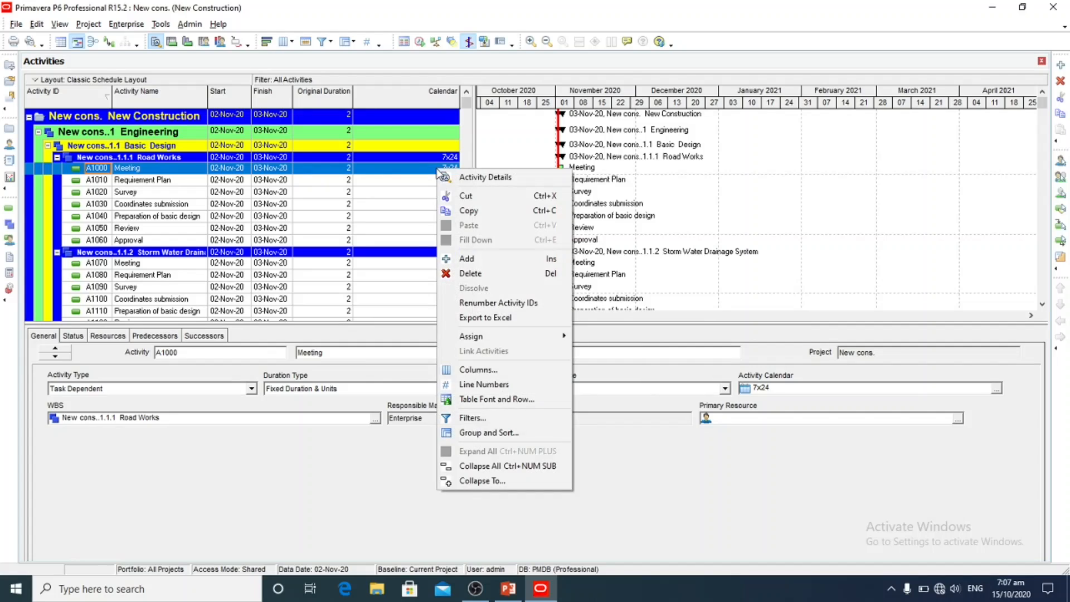
click(432, 165)
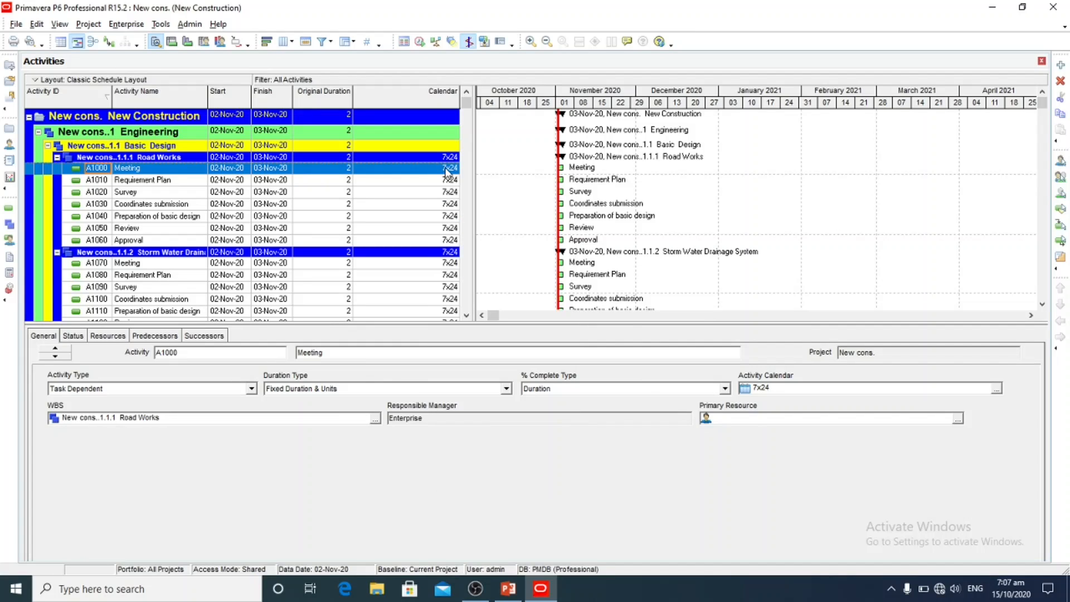
click(445, 170)
click(453, 168)
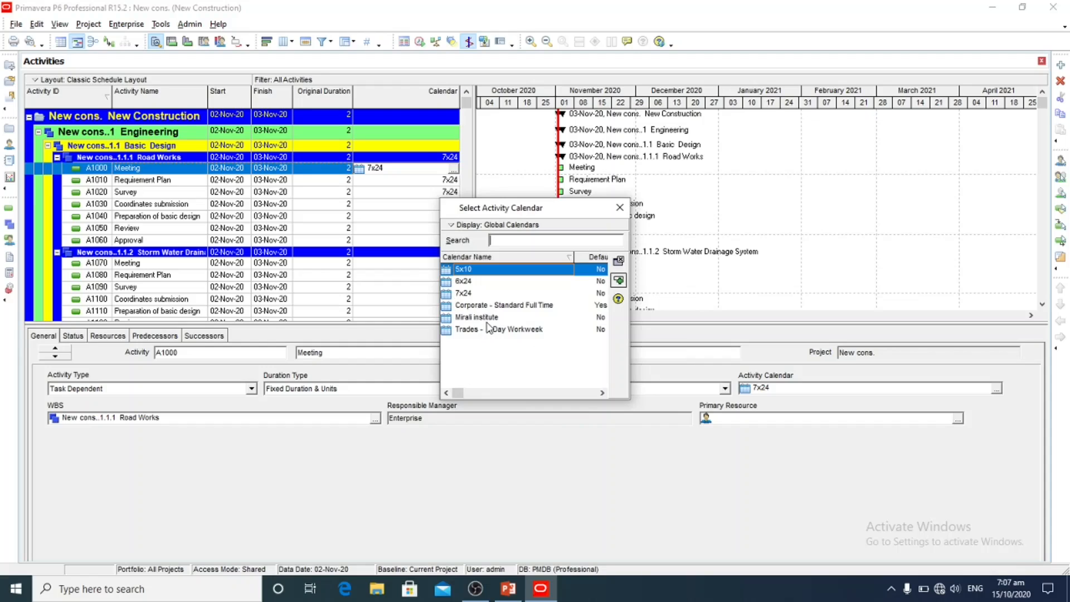
click(542, 316)
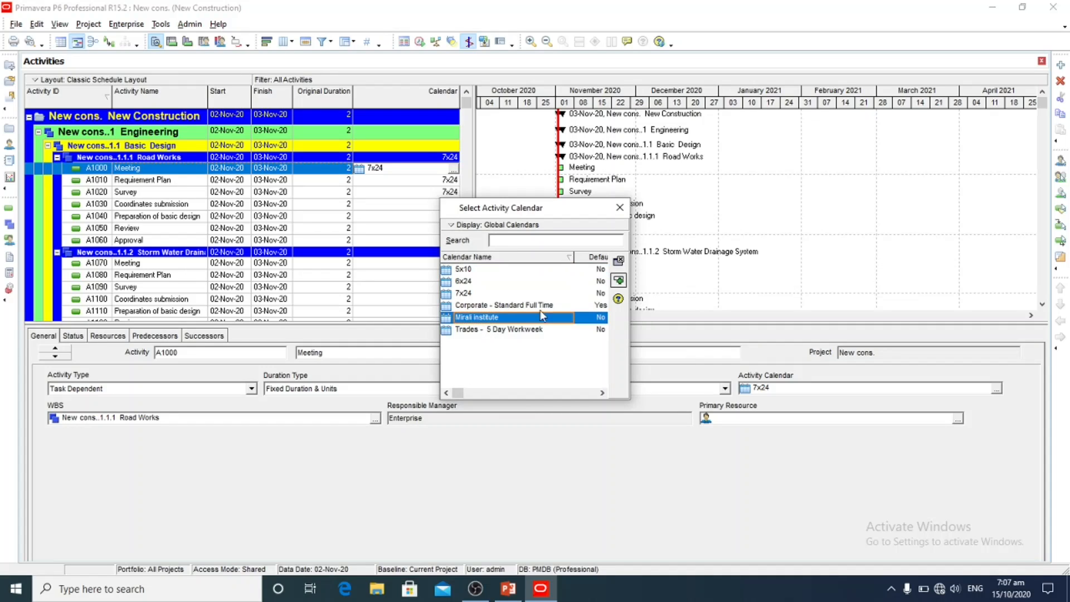
click(618, 281)
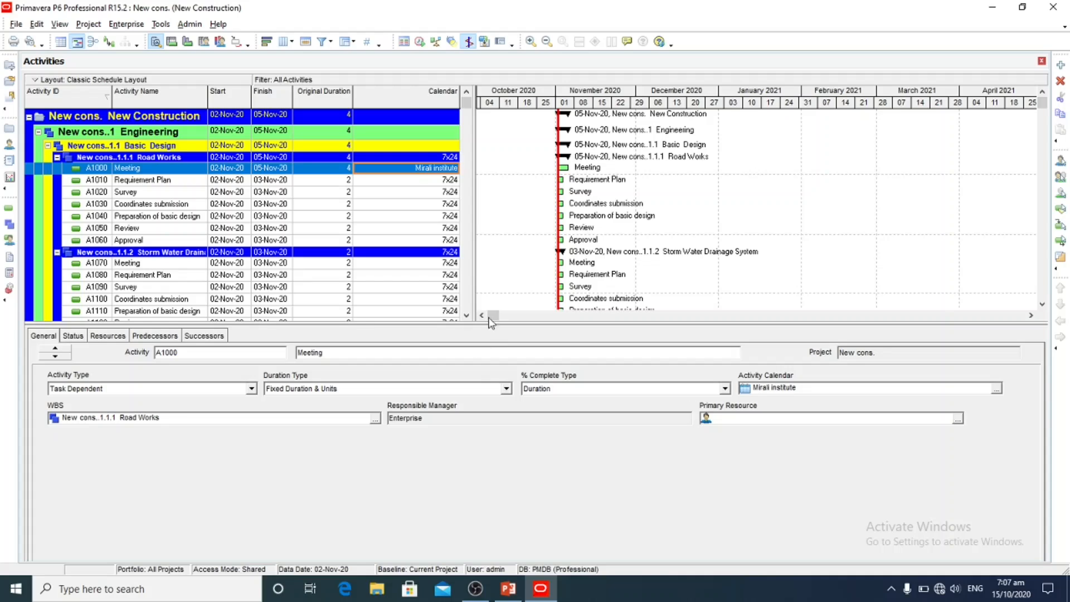
click(466, 276)
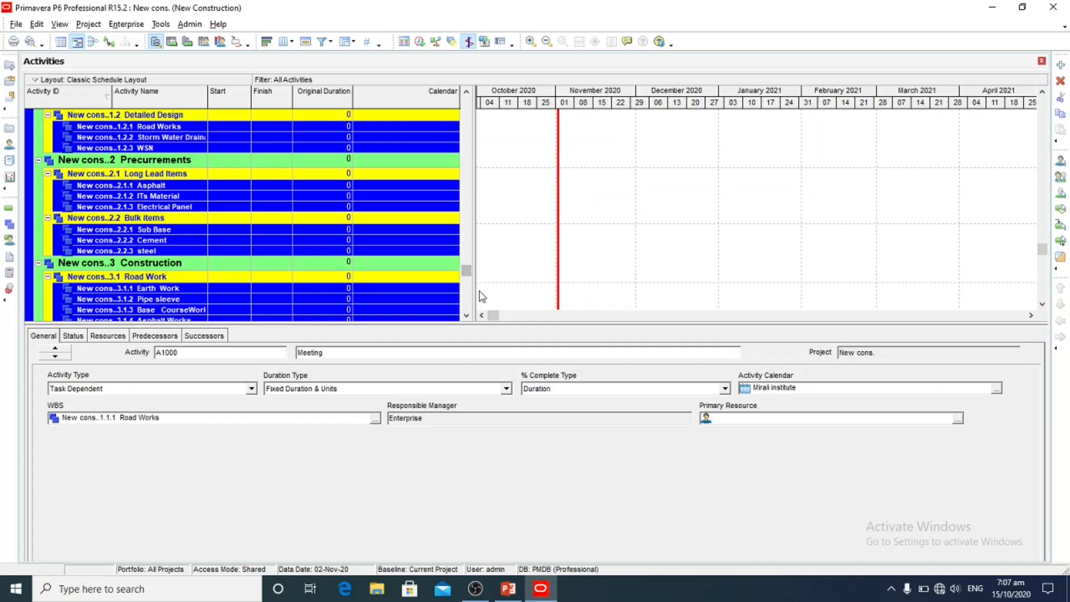
click(469, 295)
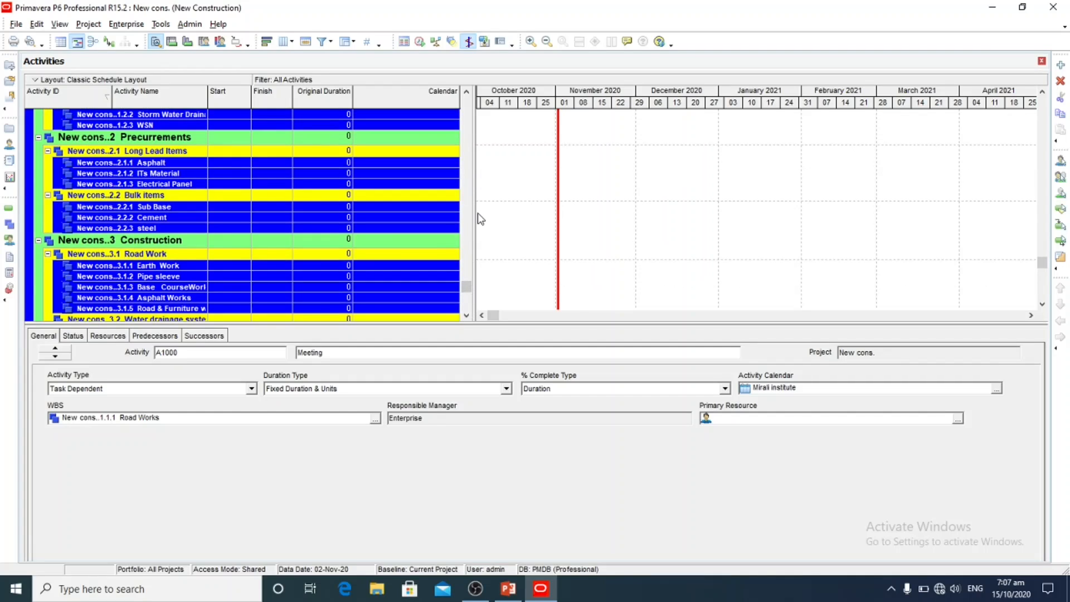
key(Up)
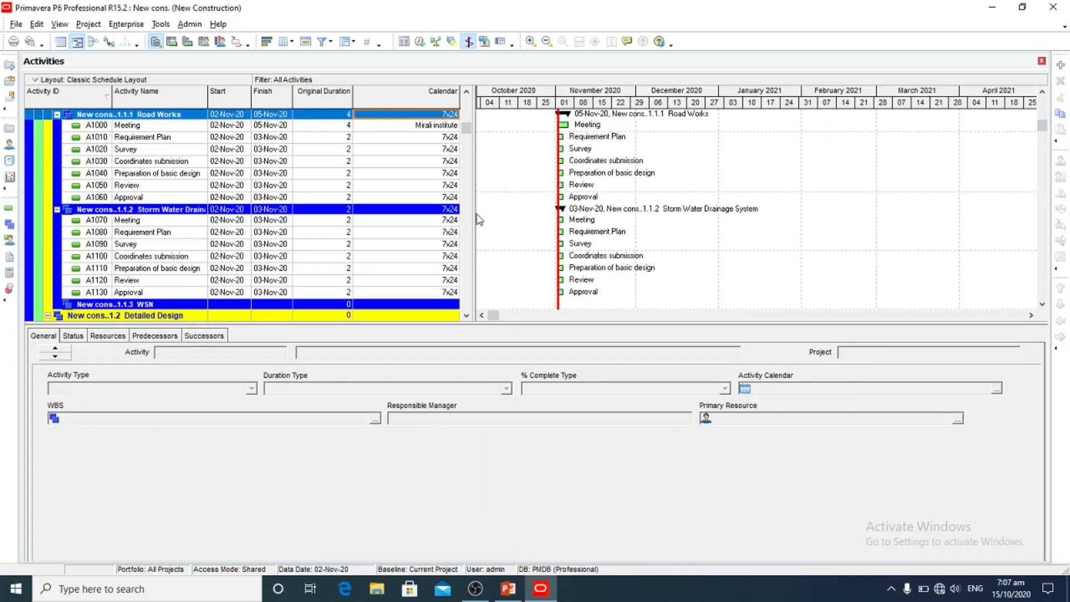
shift+click(447, 292)
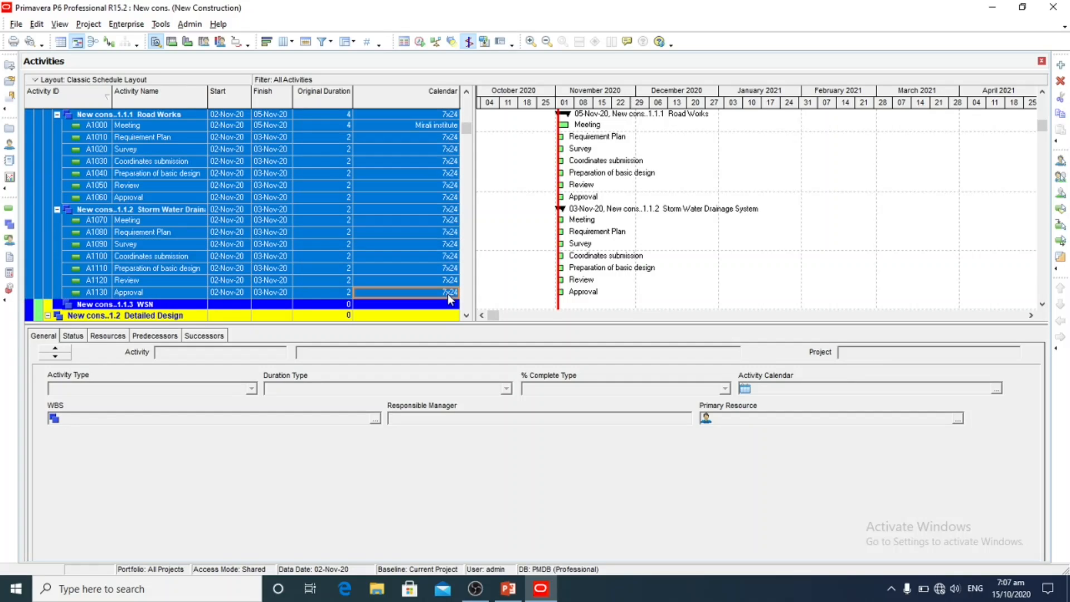
right_click(428, 169)
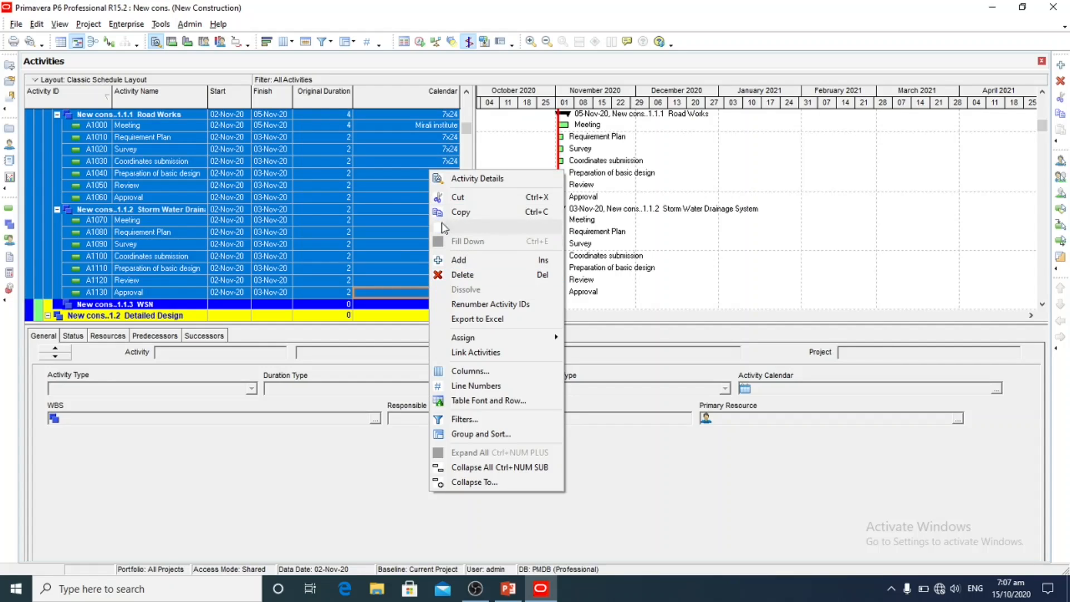
click(405, 188)
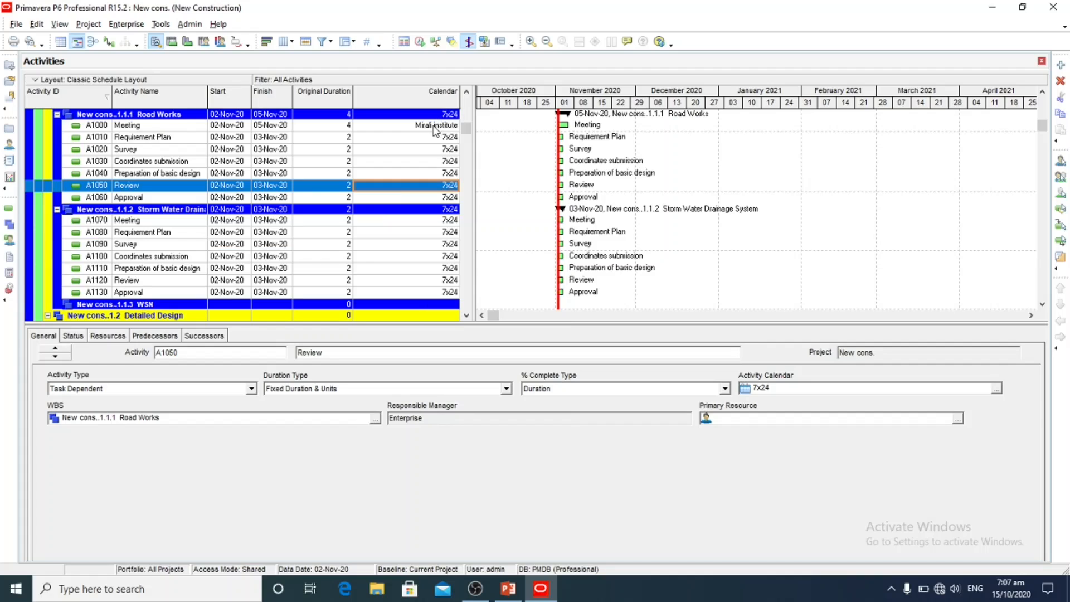
Step: Fill the Mirali institute calendar down from activity A1000 through activity A1130
double_click(435, 126)
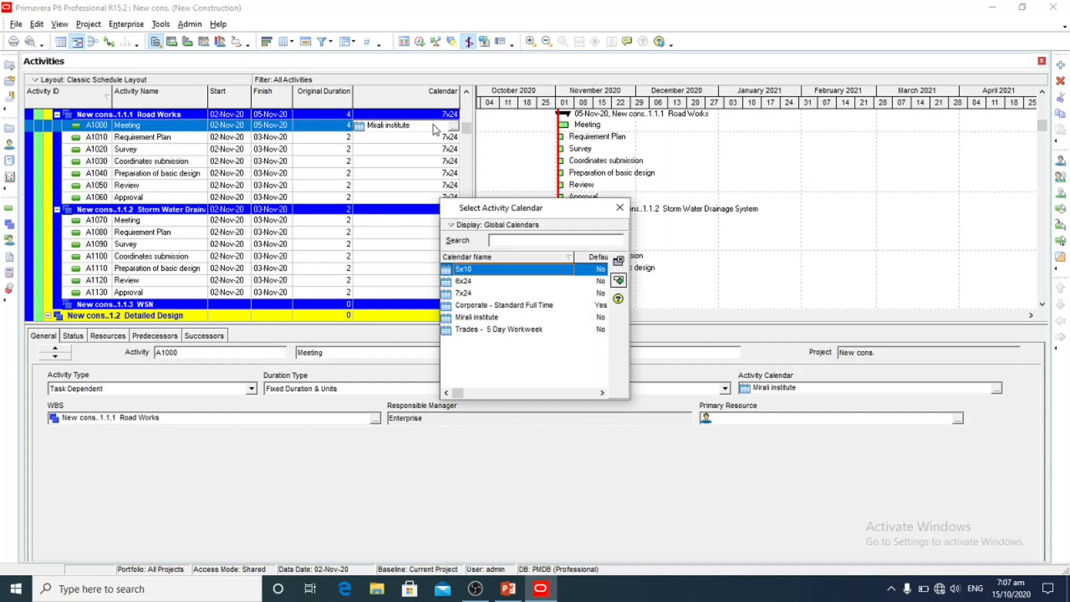
click(619, 208)
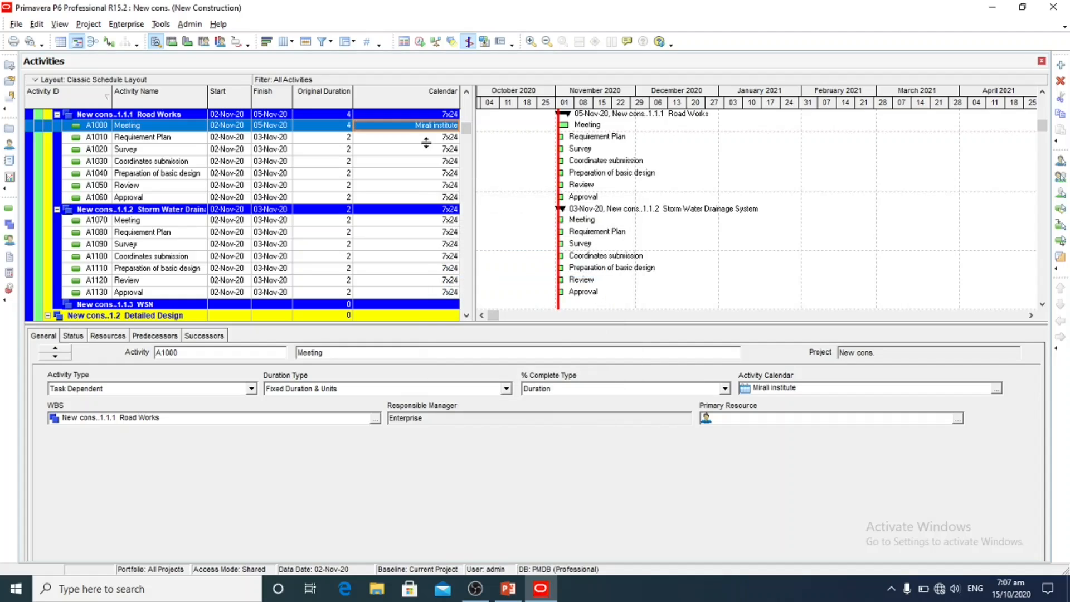
shift+click(447, 293)
right_click(408, 182)
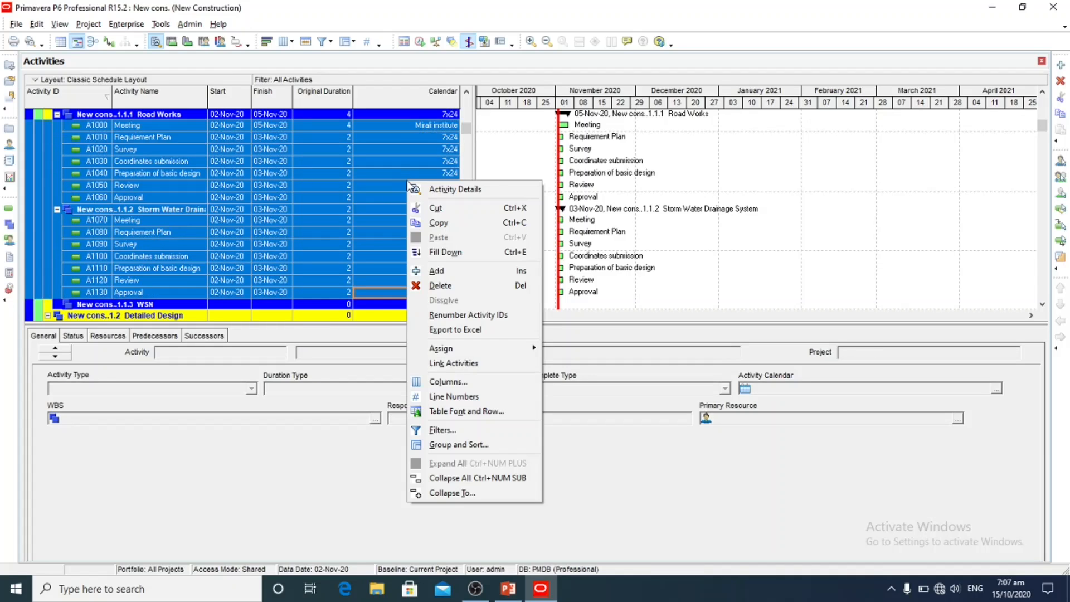